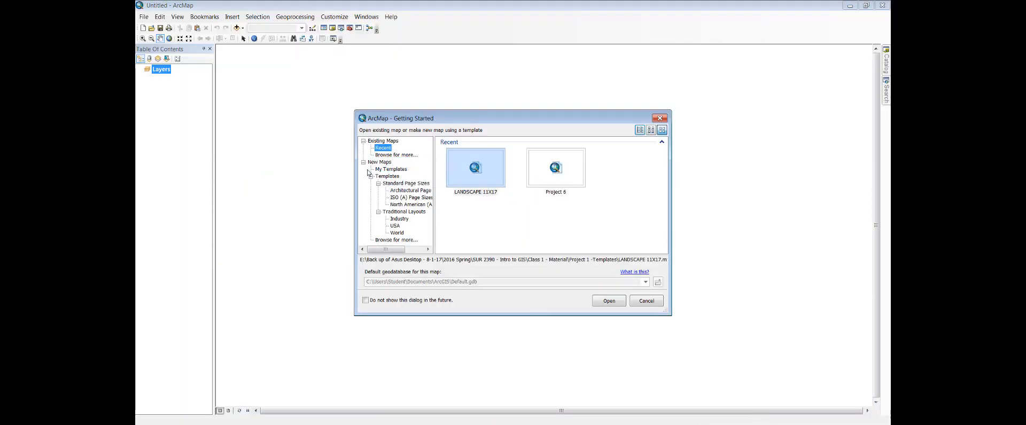
Step: Start a new blank map from My Templates, keeping the default geodatabase path
left_click(390, 170)
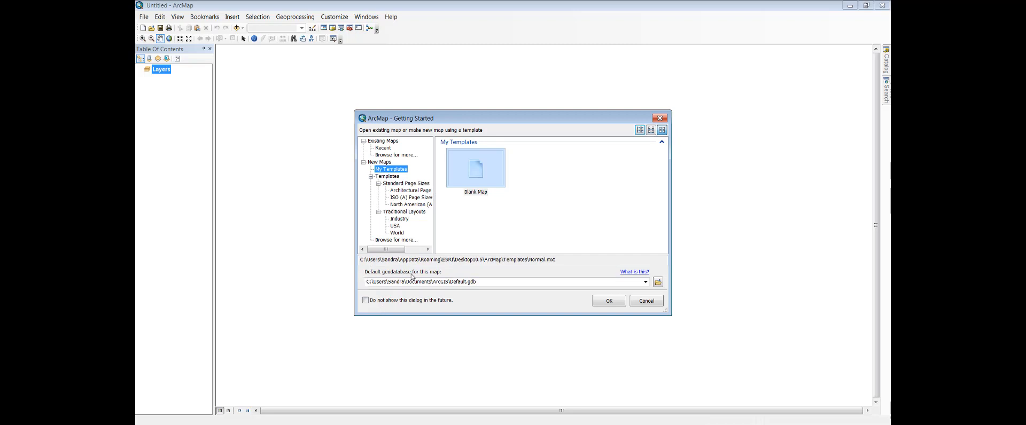
left_click(487, 282)
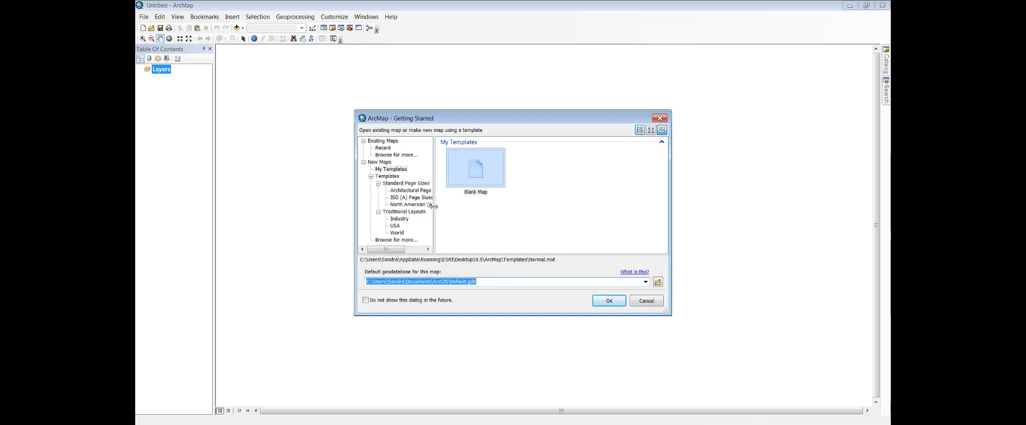
left_click(480, 283)
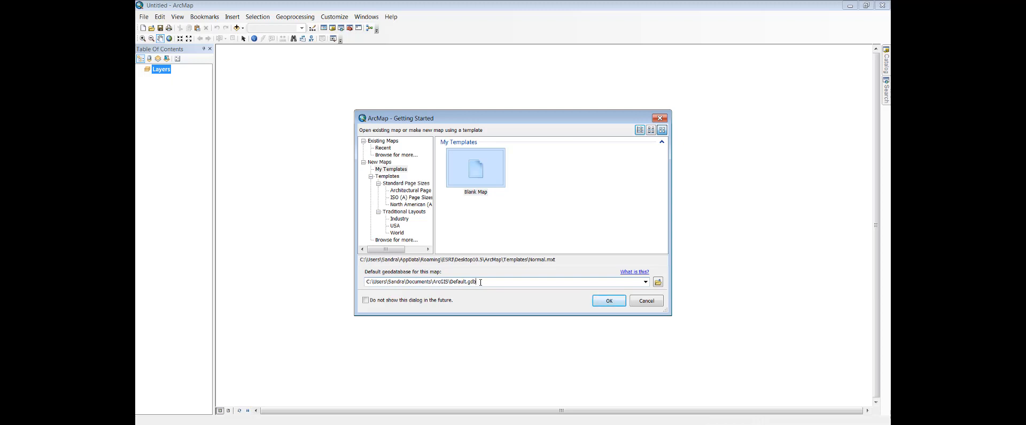
left_click(609, 301)
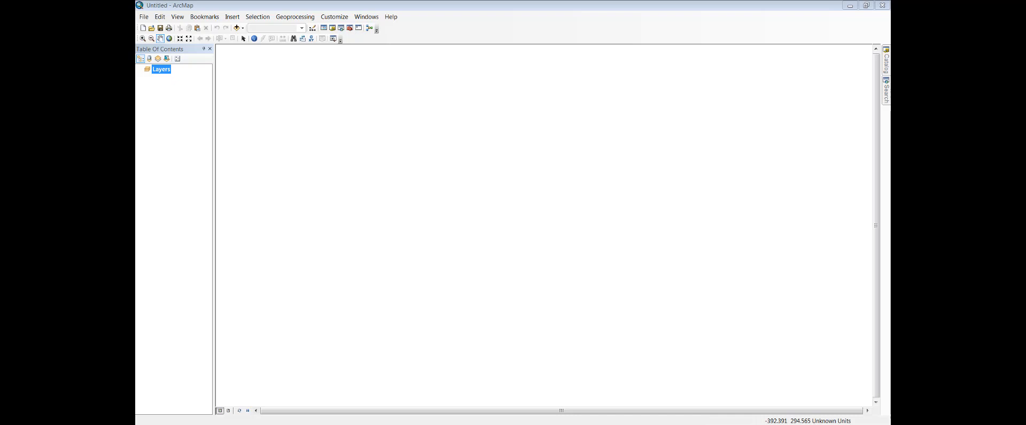
left_click(175, 17)
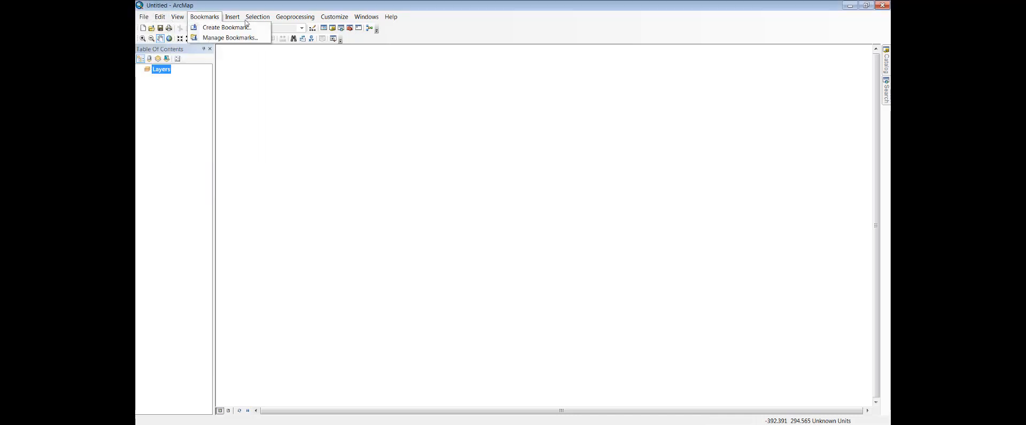
mouse_move(278, 22)
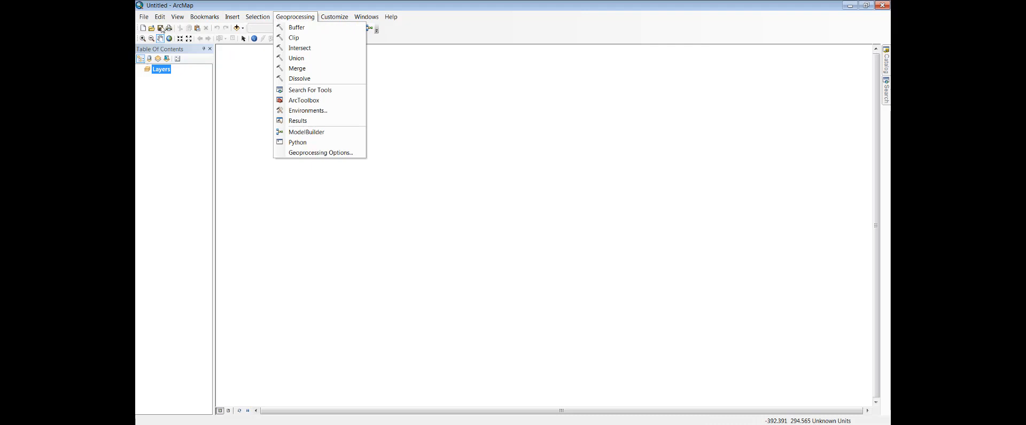
left_click(239, 118)
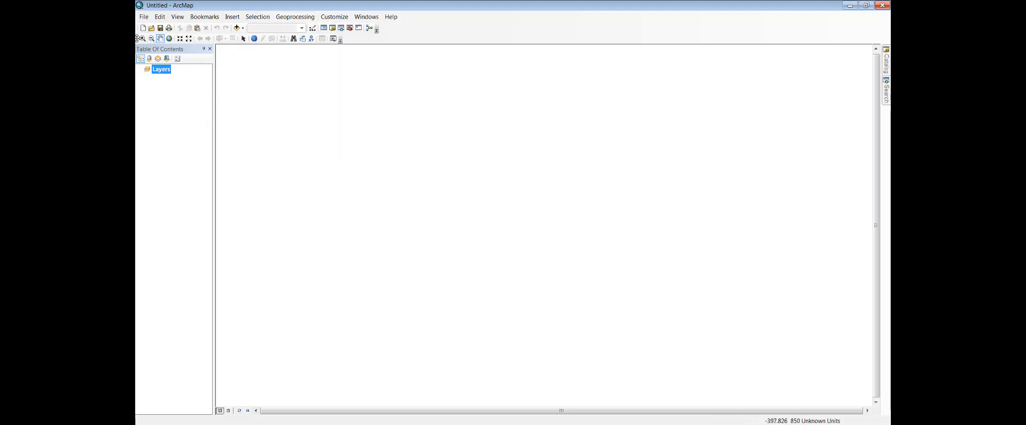
mouse_move(137, 39)
left_mouse_down()
mouse_move(289, 104)
mouse_move(168, 38)
mouse_move(230, 28)
mouse_move(147, 51)
mouse_move(140, 38)
left_mouse_up()
Step: Display the Draw toolbar, look through the list of available toolbars, and close the Draw toolbar again
right_click(460, 32)
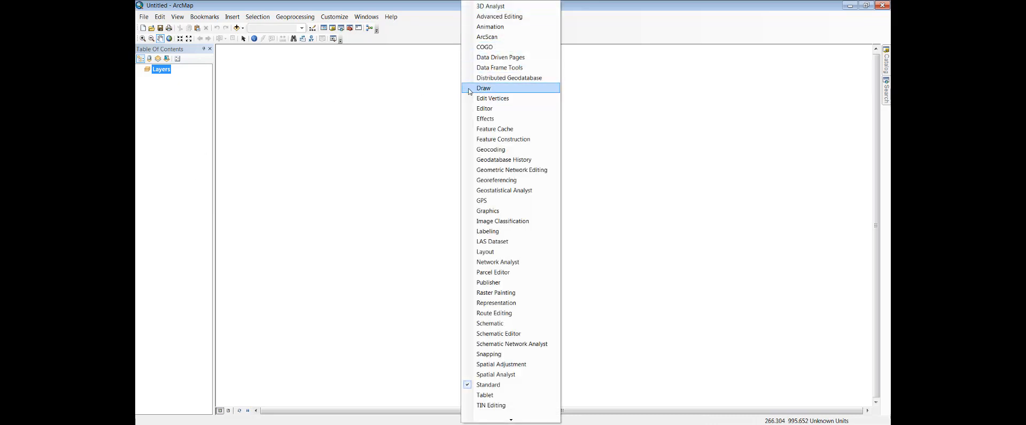
key("Escape")
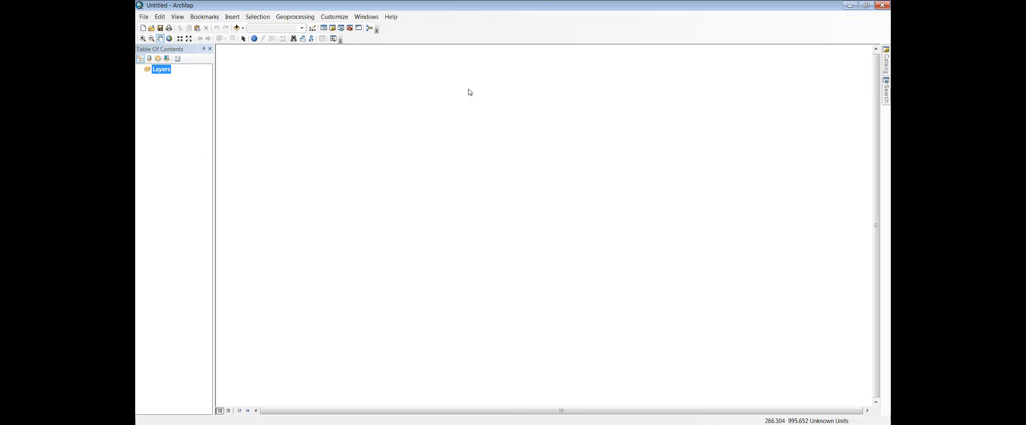
right_click(501, 40)
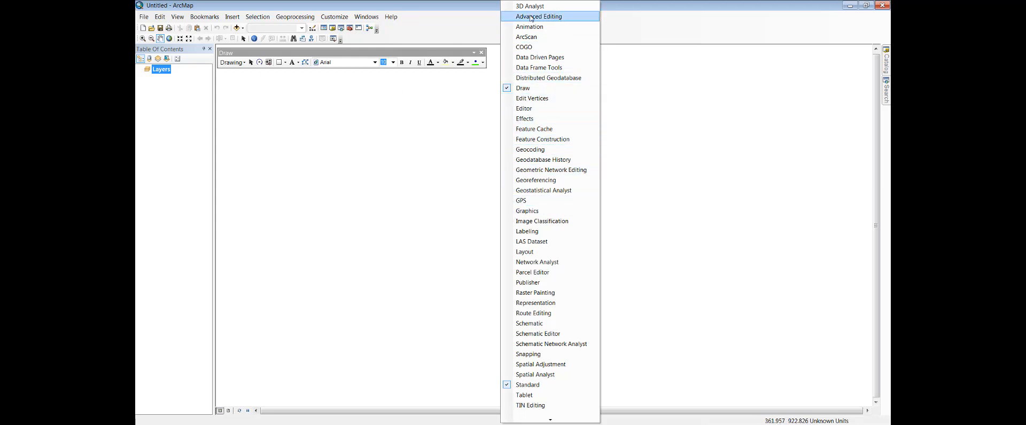
left_click(481, 52)
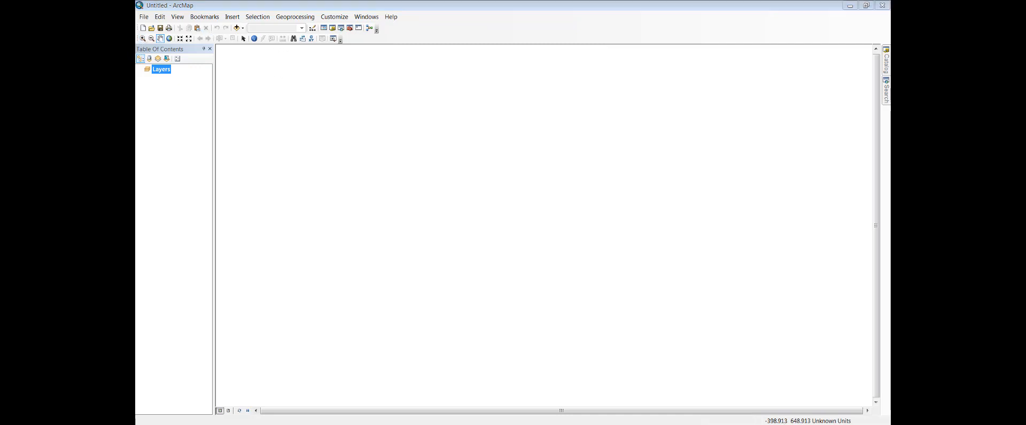
Step: Switch to the ArcMap window with Project 6.mxd, maximize it, and show the area around the campus at 1:8,000
key("alt+Tab")
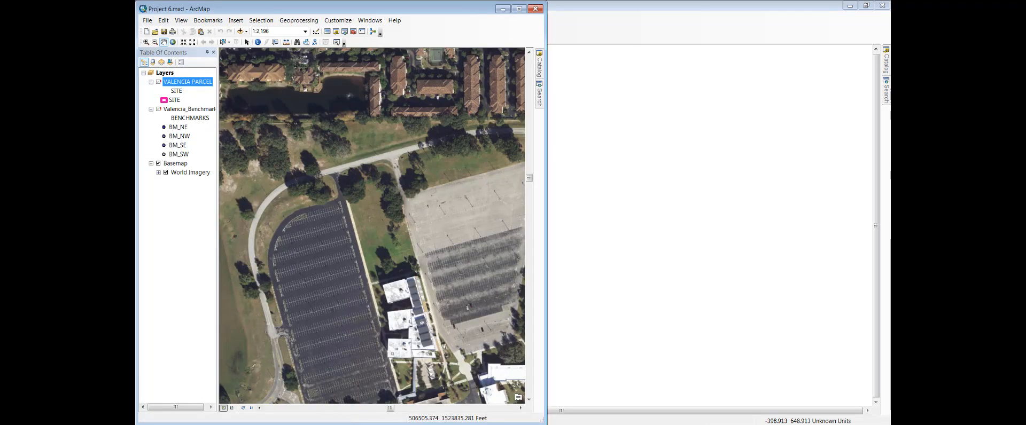
left_click(519, 9)
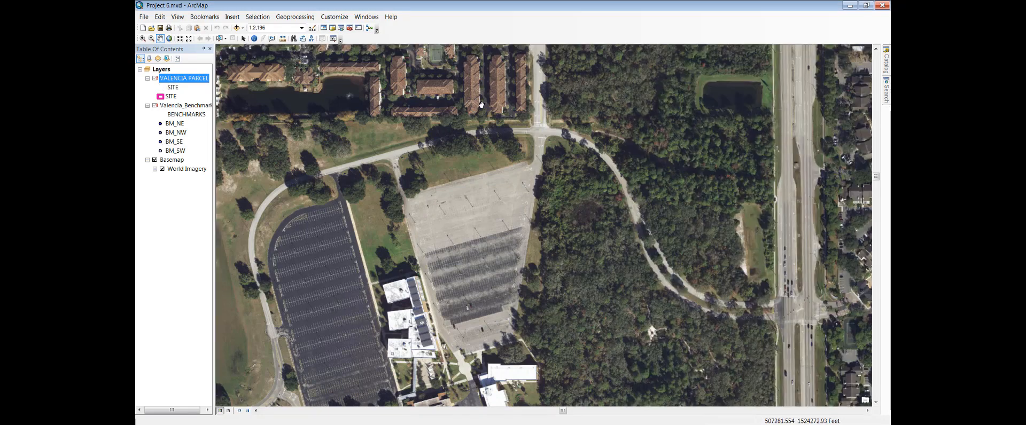
left_click_drag(307, 217, 427, 222)
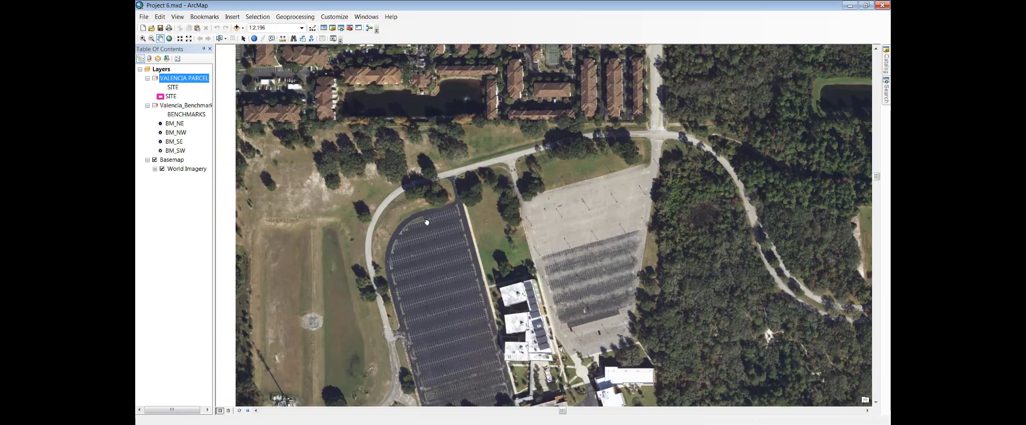
scroll(427, 223, "up", 5)
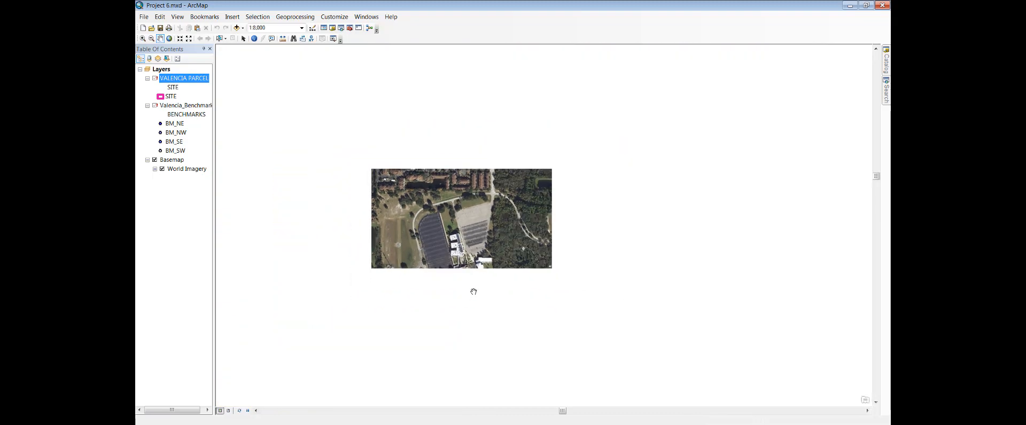
left_click_drag(456, 235, 453, 199)
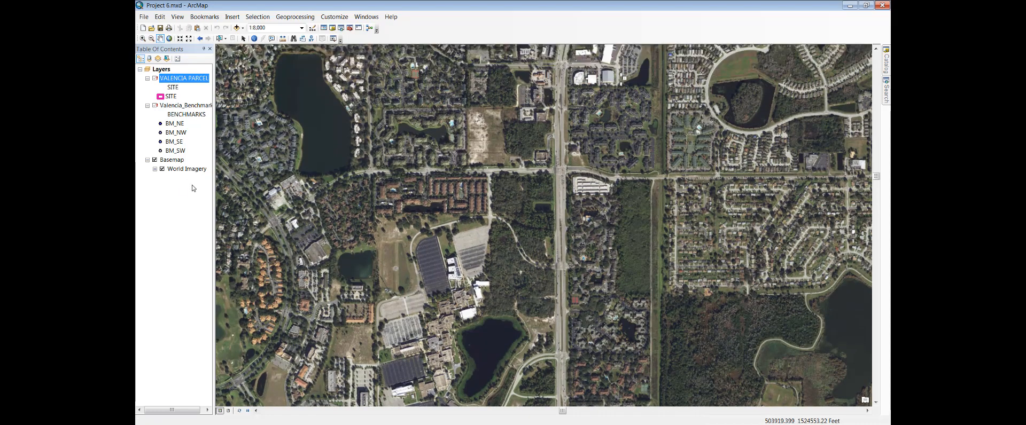
Step: Turn the Basemap layer off and back on
left_click(155, 161)
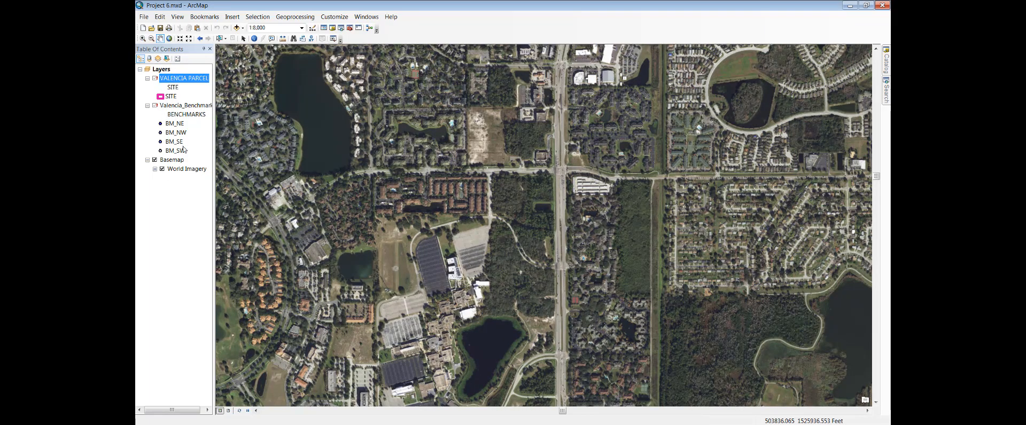
left_click(155, 161)
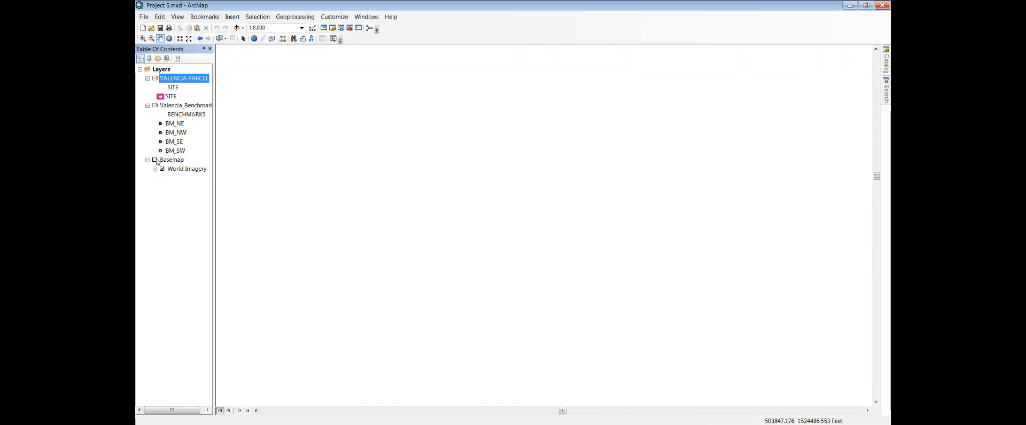
left_click(155, 160)
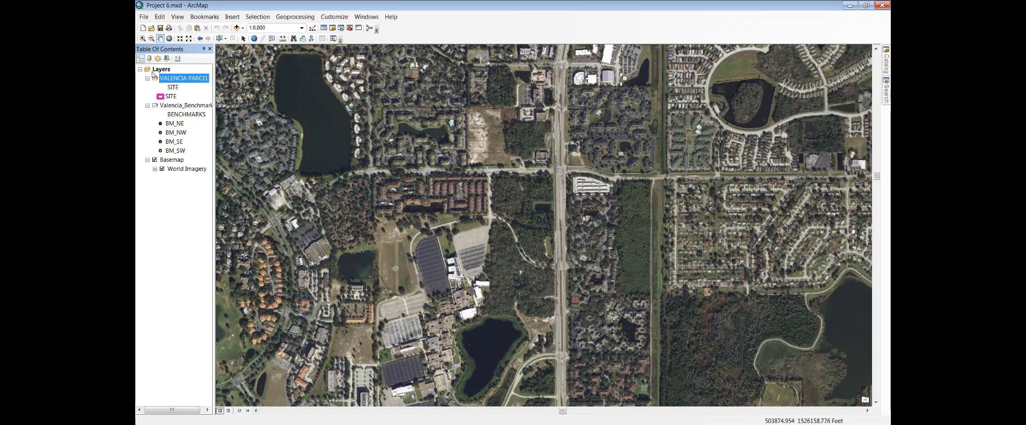
Step: Collapse the legends of both Valencia layers and start repairing the data source of the VALENCIA PARCEL layer
left_click(147, 105)
left_click(148, 79)
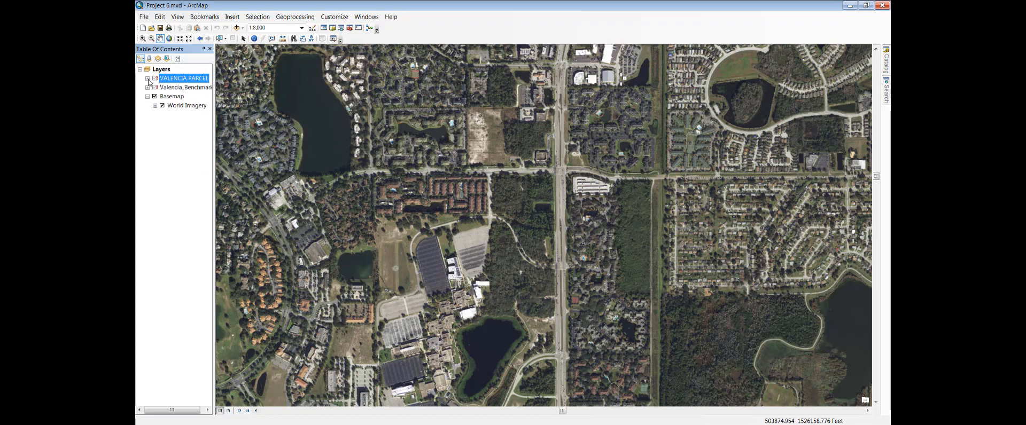
right_click(184, 81)
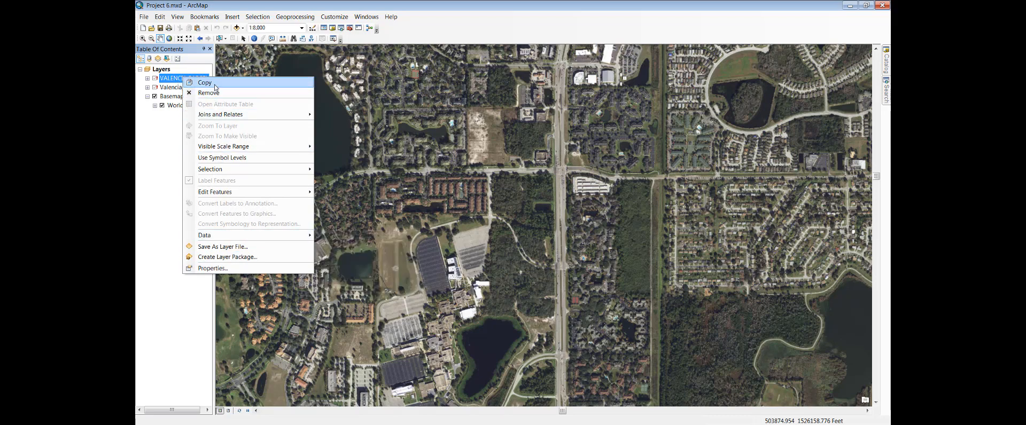
left_click(171, 79)
right_click(171, 88)
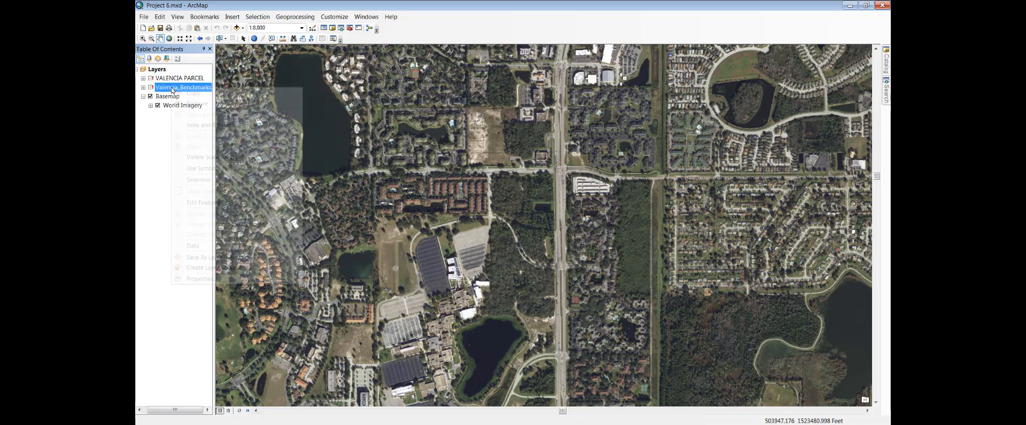
left_click(172, 79)
right_click(172, 79)
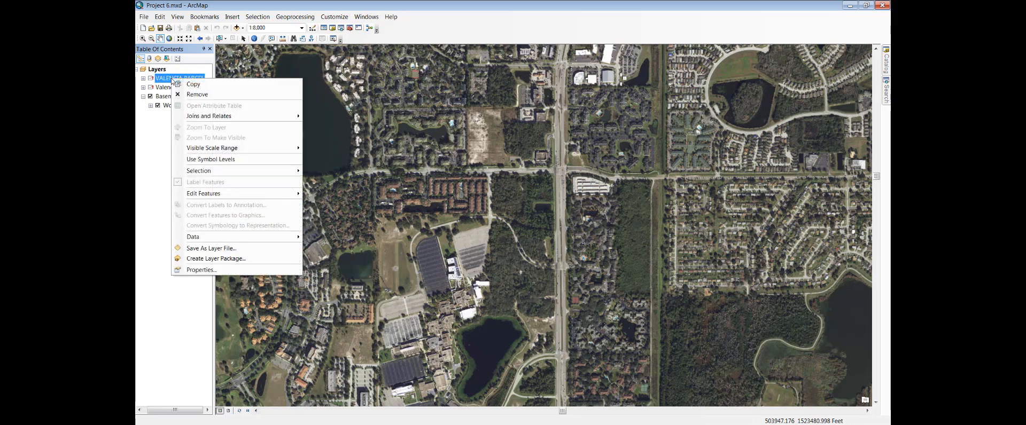
mouse_move(218, 238)
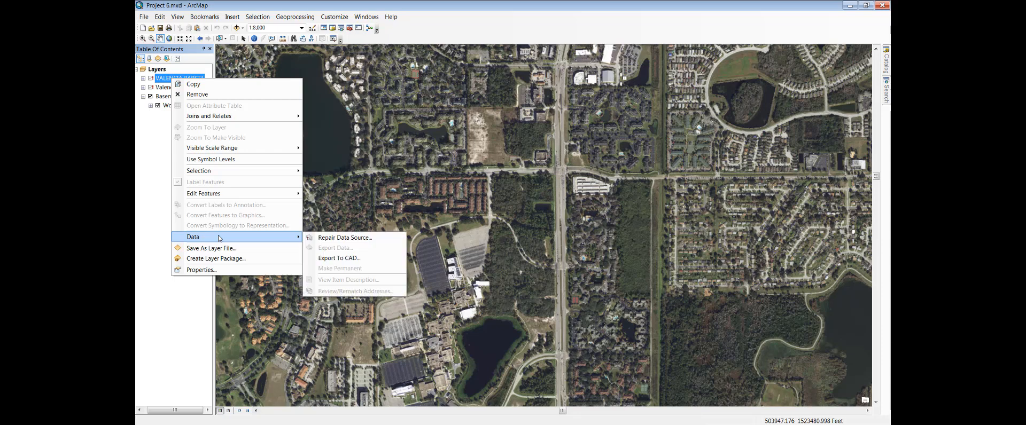
left_click(355, 242)
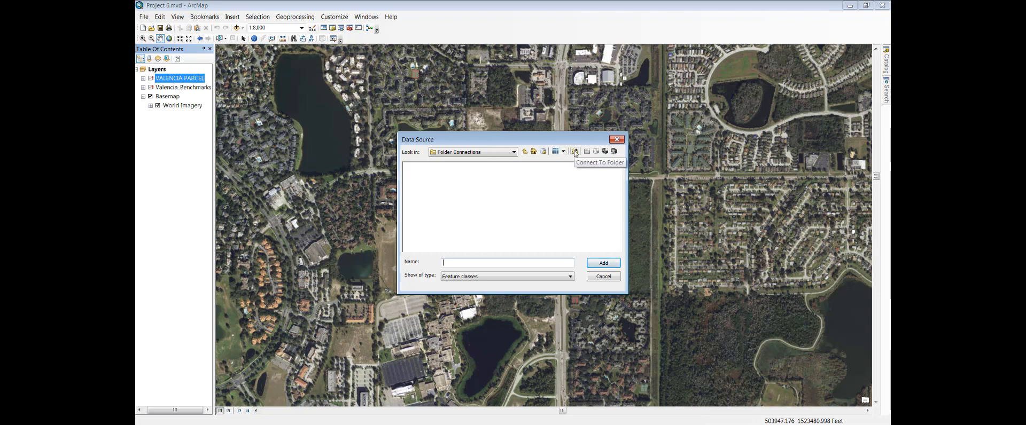
Step: Start a new folder connection for the data source and browse to the EsriPress folder on drive C
left_click(513, 152)
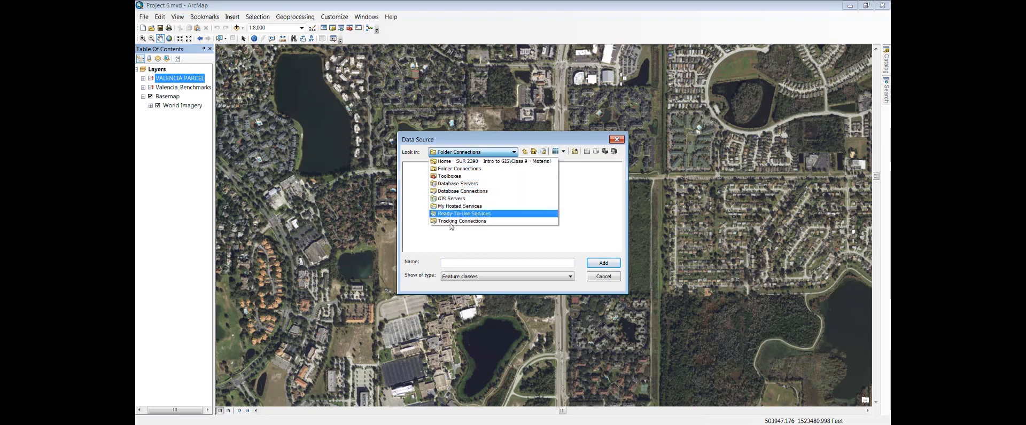
left_click(602, 215)
left_click(574, 152)
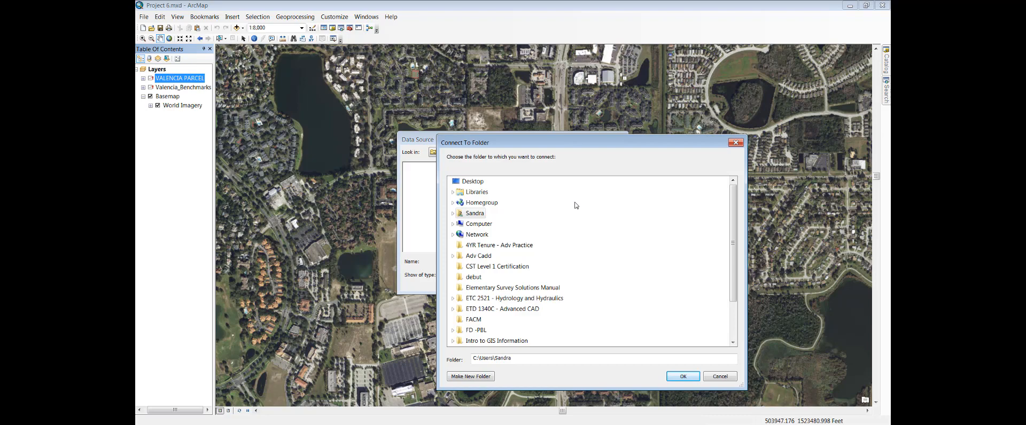
left_click(453, 235)
left_click(453, 224)
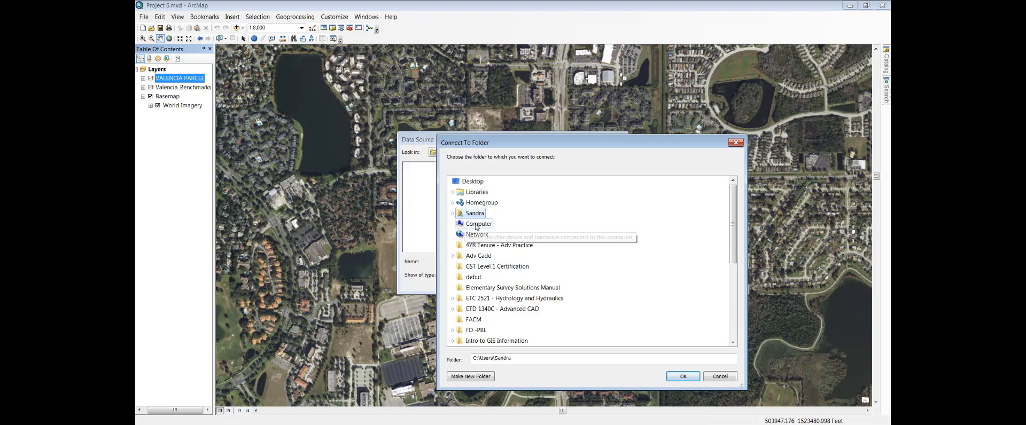
left_click(476, 227)
left_click(458, 236)
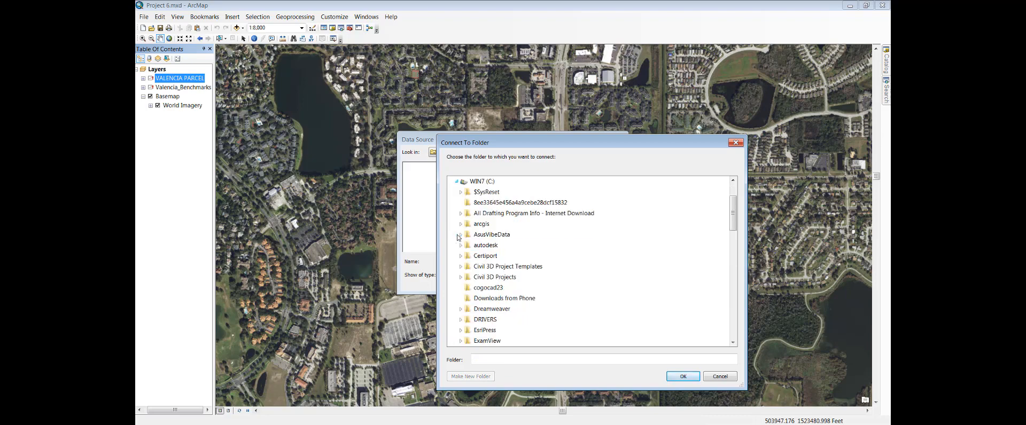
left_click(485, 330)
Step: Connect to the Project_6 folder inside EsriPress\GTKArcGIS
scroll(530, 281, "up", 1)
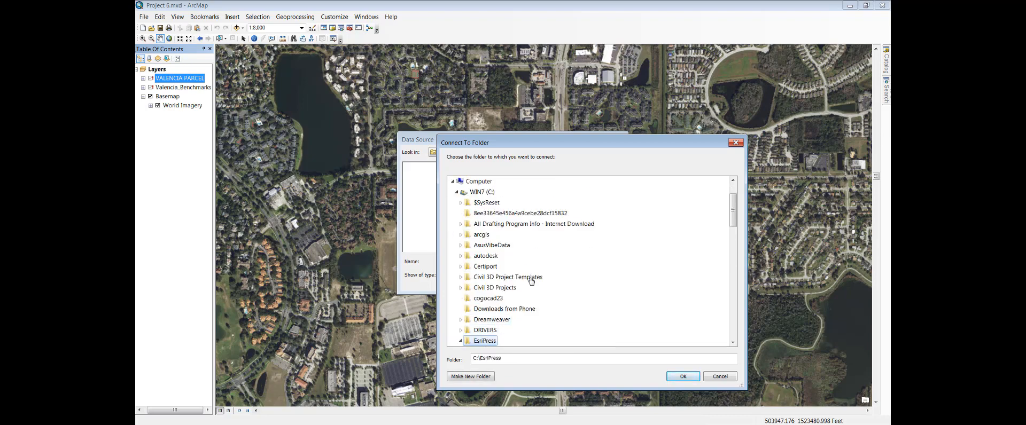
scroll(494, 262, "down", 2)
scroll(508, 271, "up", 2)
scroll(508, 271, "down", 3)
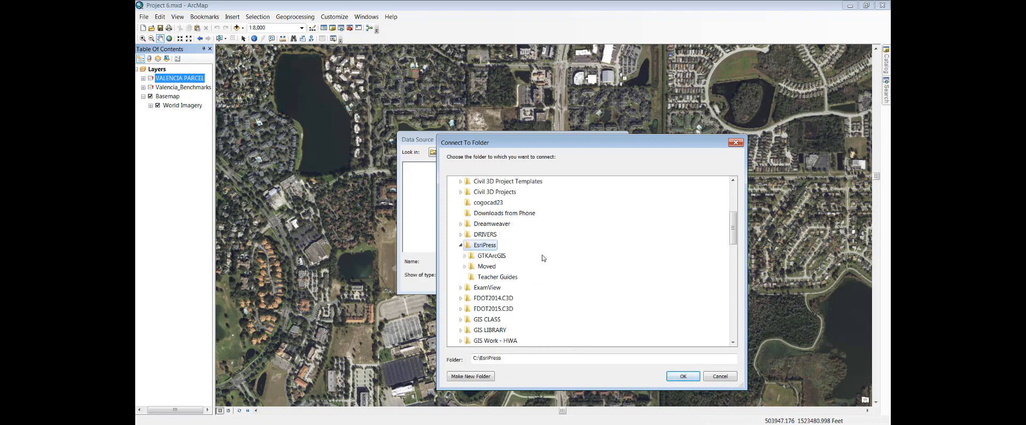
left_click(465, 256)
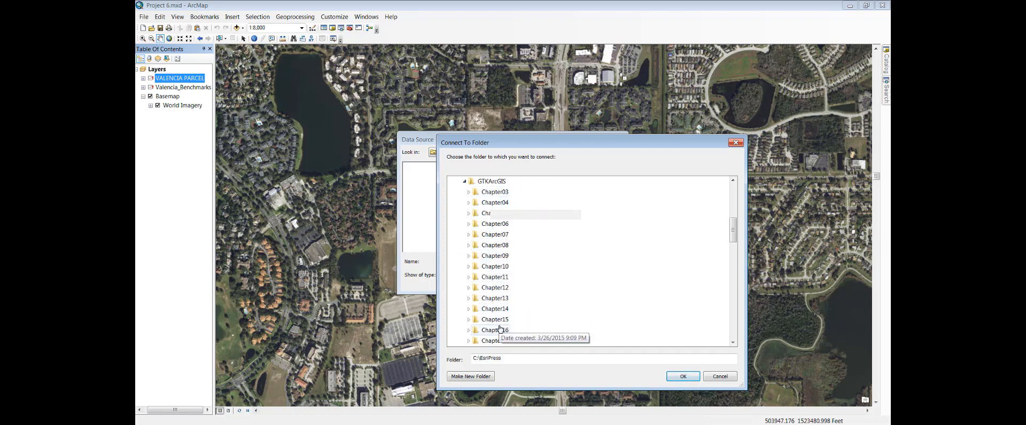
scroll(502, 320, "down", 3)
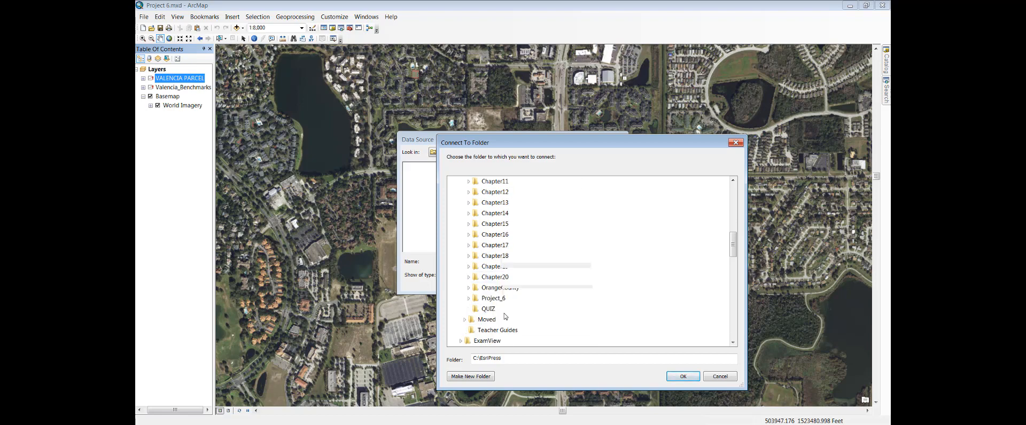
left_click(504, 298)
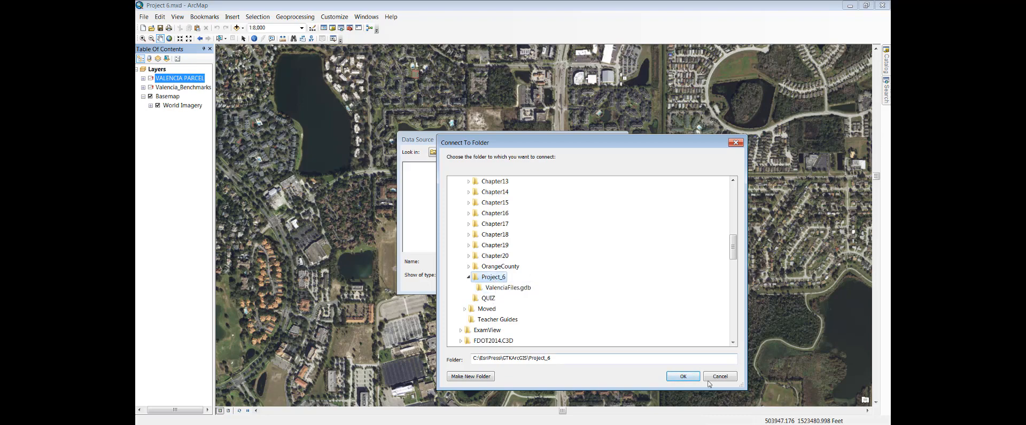
left_click(684, 377)
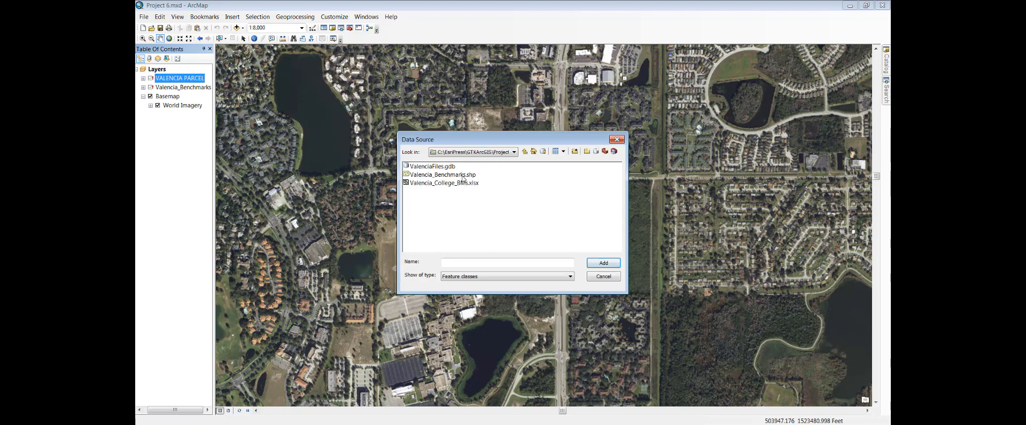
Step: Set the data source of the VALENCIA PARCEL layer to the Project_Parcel feature class in ValenciaFiles.gdb
left_click(440, 168)
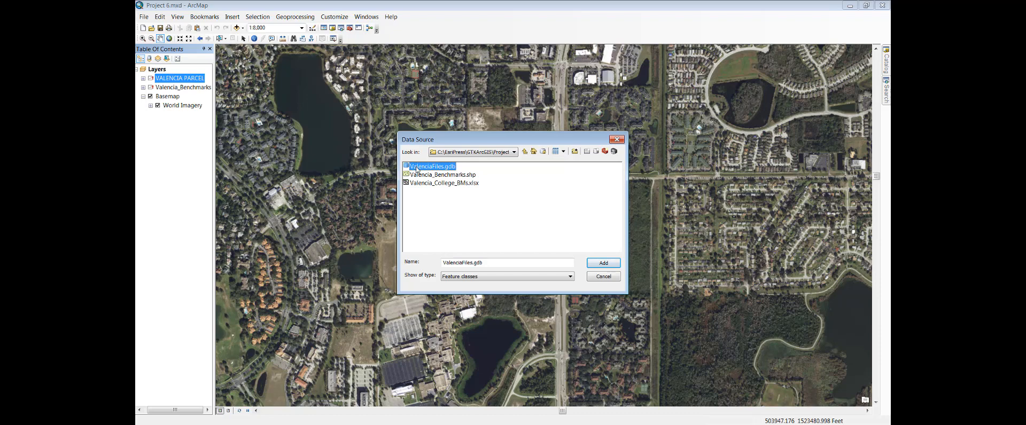
double_click(417, 168)
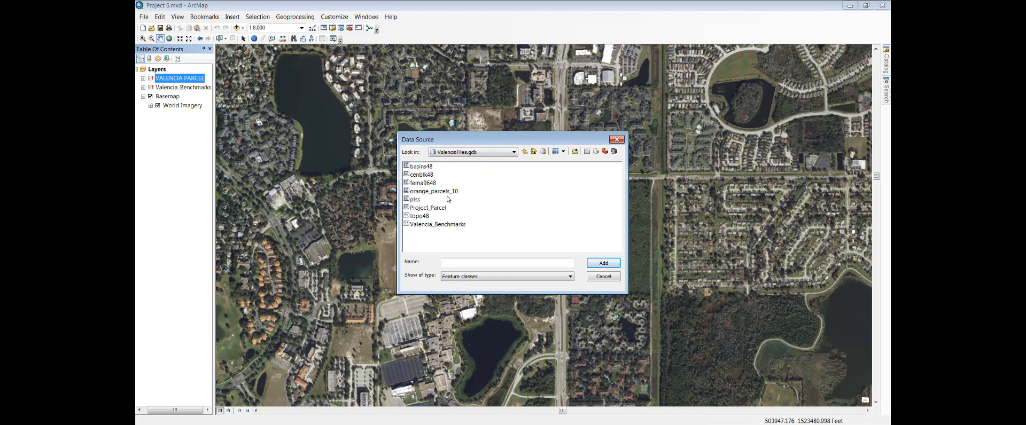
left_click(433, 208)
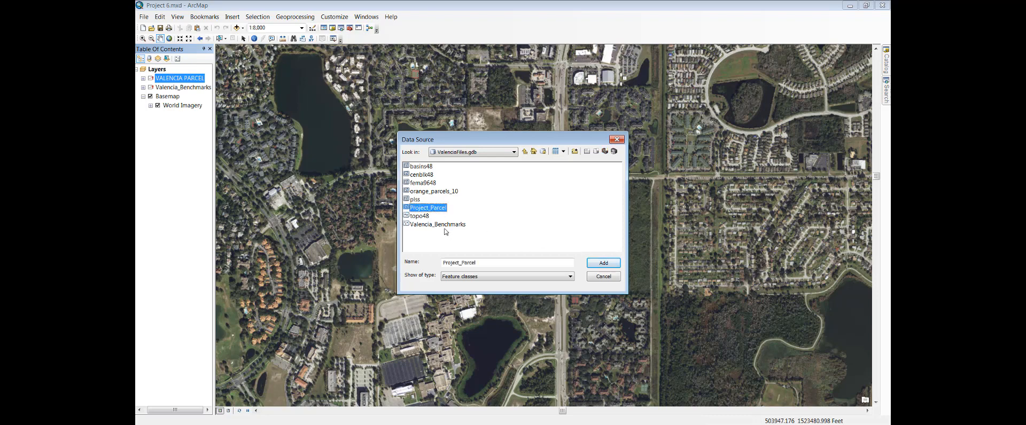
left_click(602, 265)
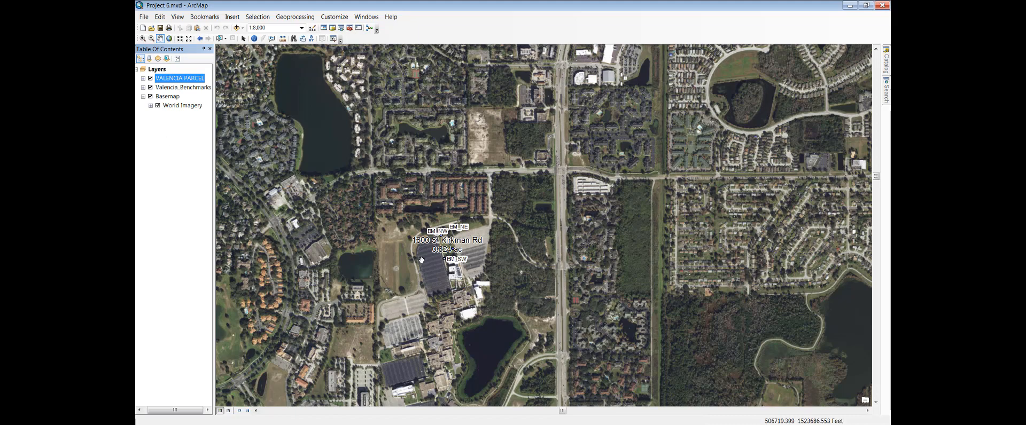
Step: Examine the parcel at 1800 S. Kirkman Rd and its four surrounding benchmarks up close at 1:800 scale
scroll(443, 256, "up", 3)
scroll(443, 257, "down", 3)
scroll(443, 256, "down", 3)
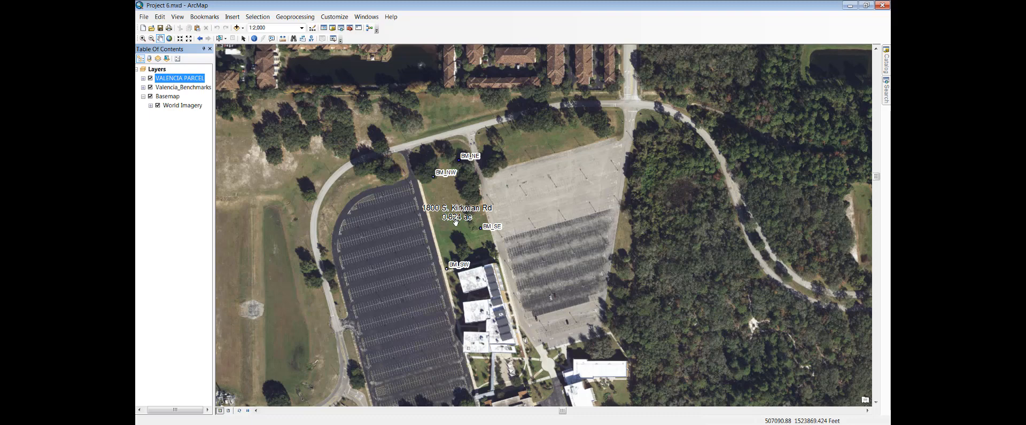
scroll(455, 221, "down", 2)
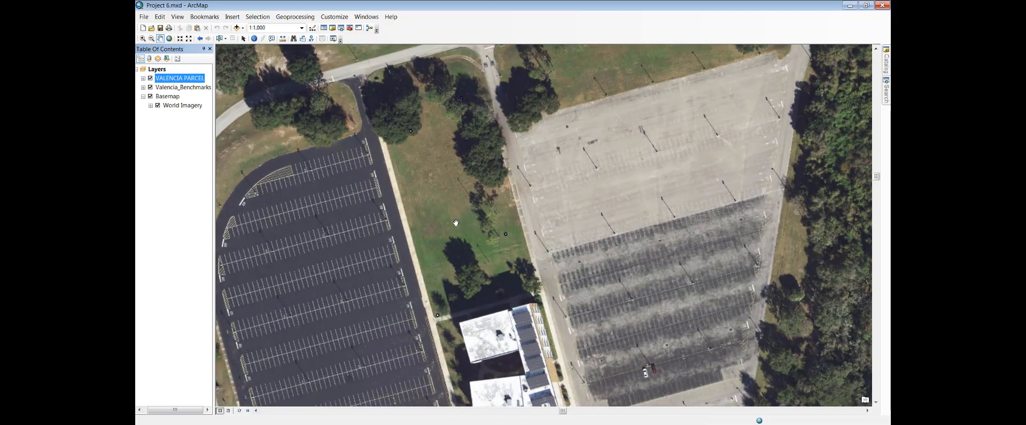
scroll(455, 223, "up", 1)
scroll(455, 221, "up", 2)
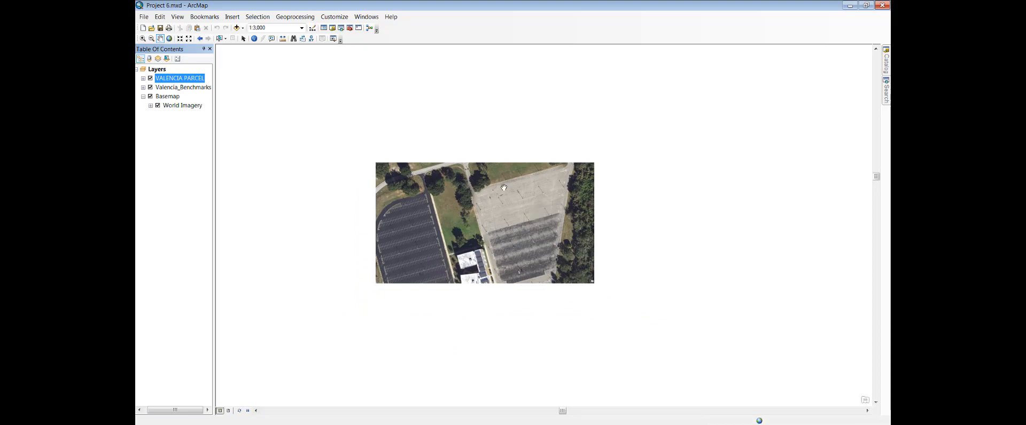
scroll(455, 199, "down", 5)
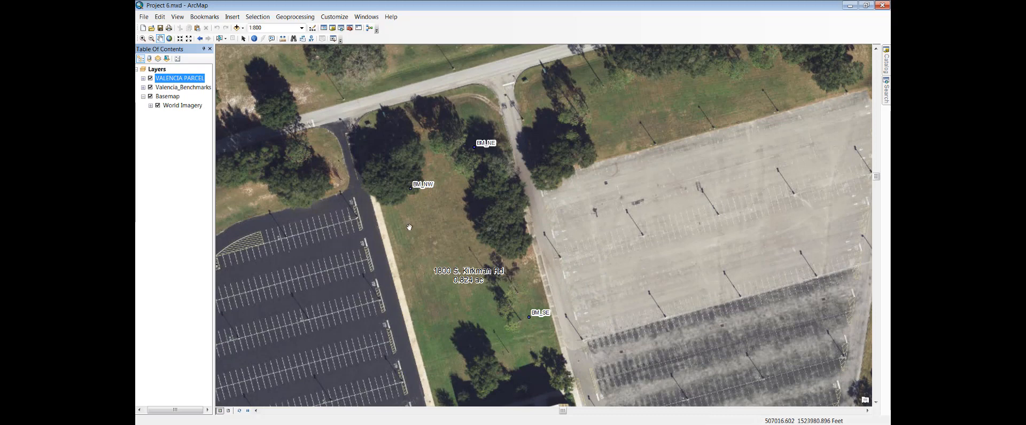
left_click_drag(493, 260, 497, 189)
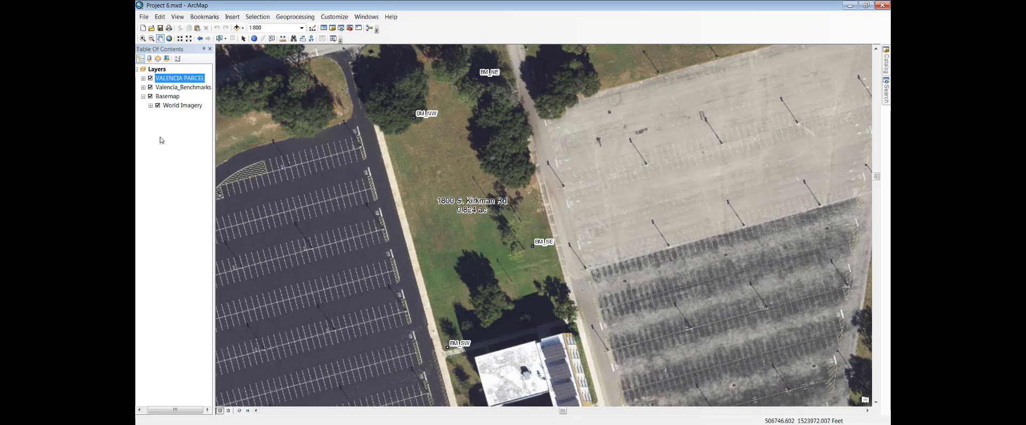
Step: Expand the legends of the VALENCIA PARCEL and Valencia_Benchmarks layers, switching the parcel layer off and back on
left_click(143, 79)
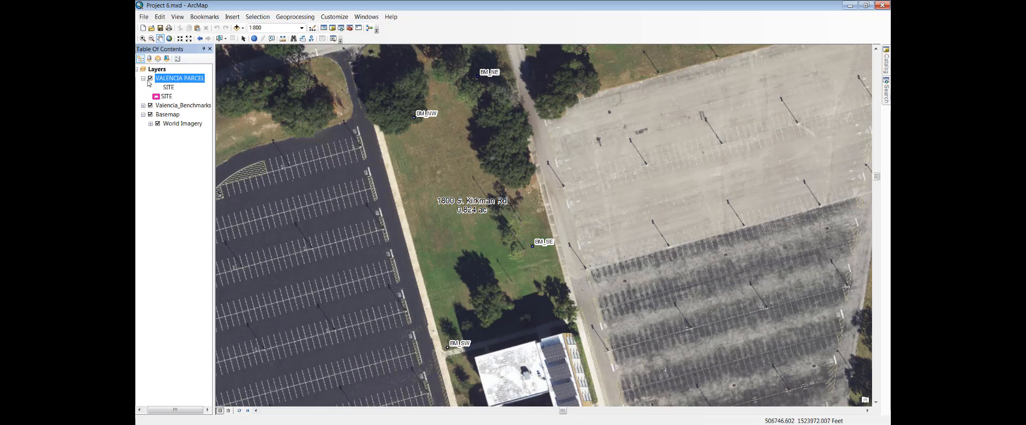
left_click(150, 79)
left_click(150, 79)
left_click(143, 106)
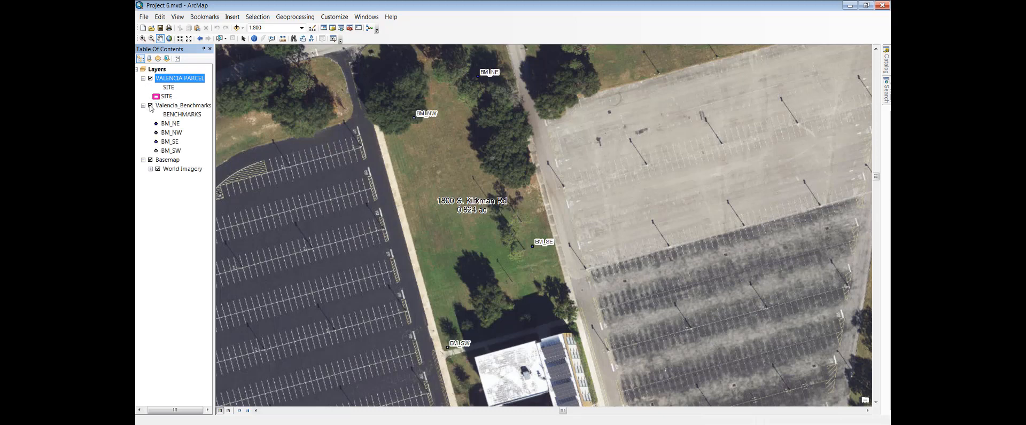
Step: Copy the VALENCIA PARCEL layer
right_click(177, 81)
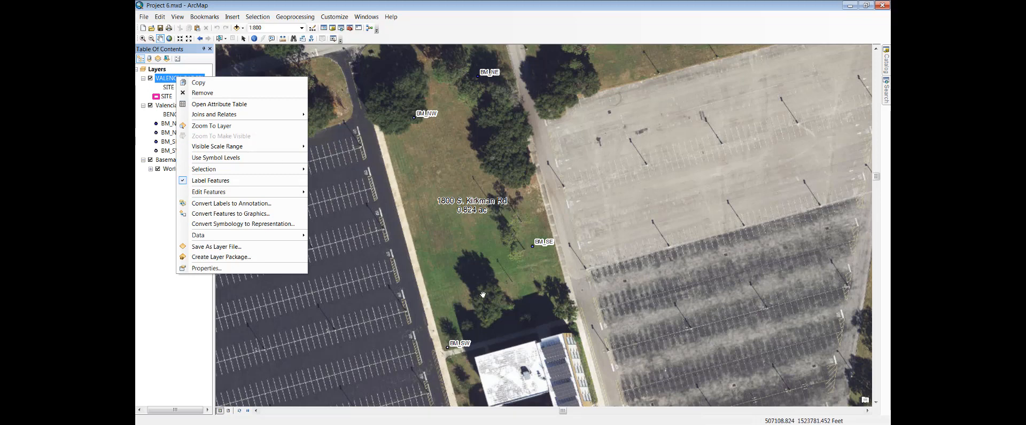
left_click(195, 84)
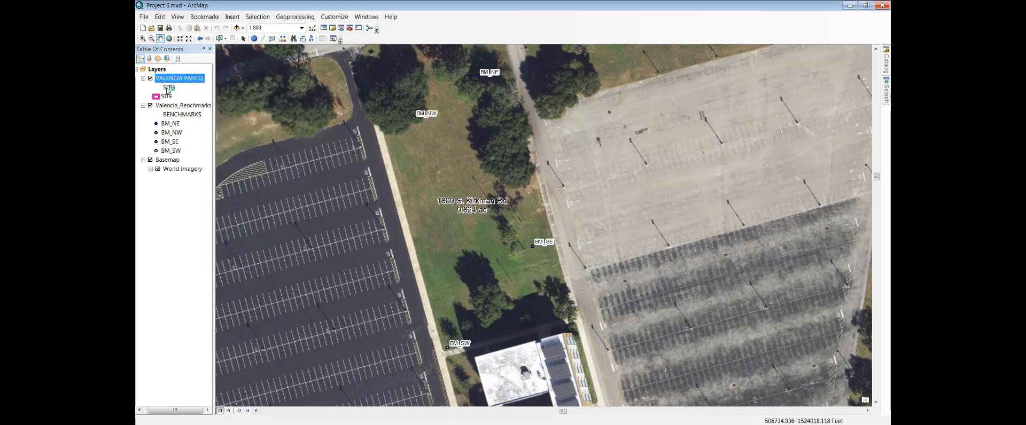